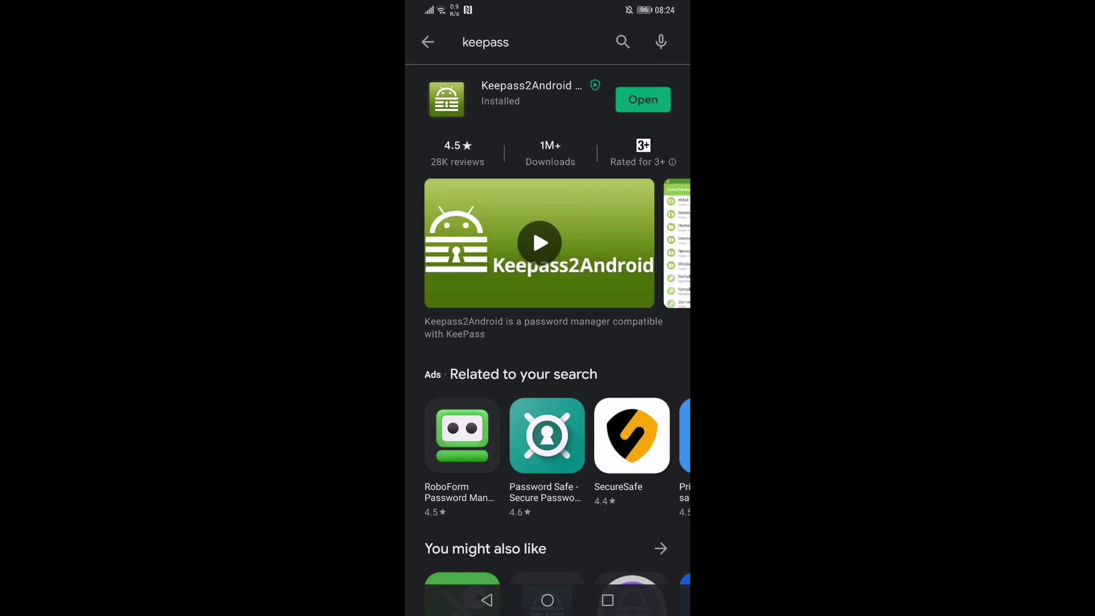
Step: Launch Keepass2Android from the Play Store and choose 'Open file...' for an existing database
{"action": "left_click", "coordinate": [642, 100]}
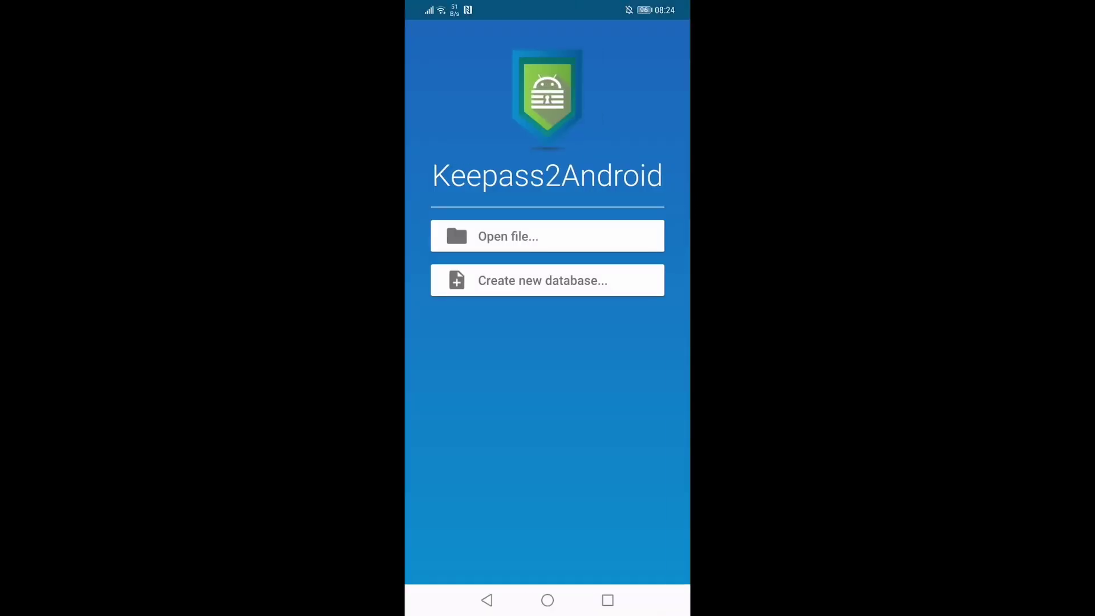
{"action": "left_click", "coordinate": [605, 237]}
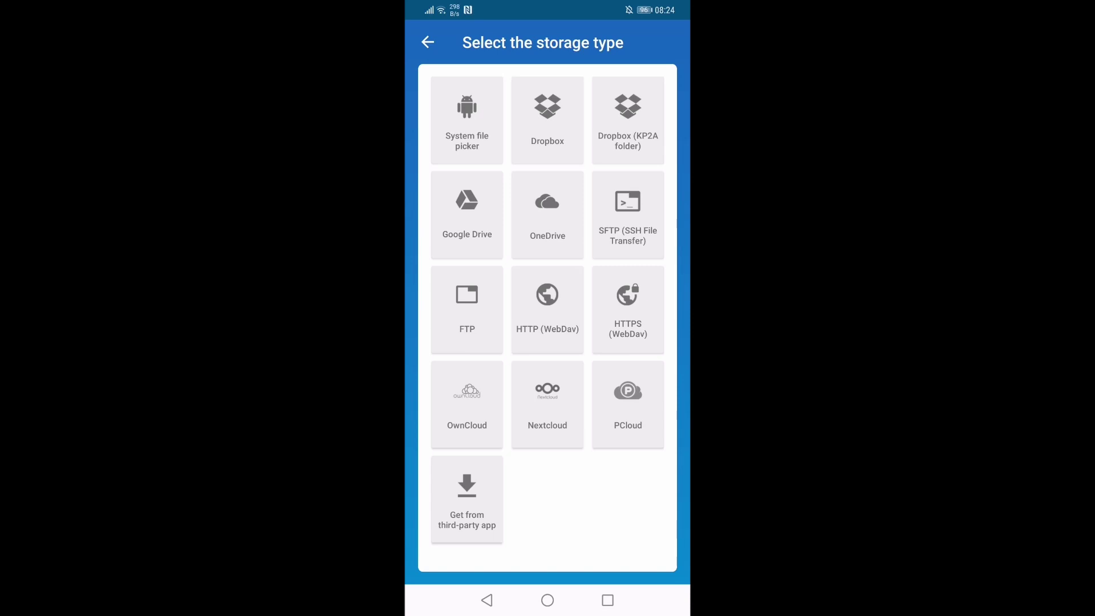
Step: Choose Google Drive as storage and allow contacts and photos/media access
{"action": "left_click", "coordinate": [468, 215]}
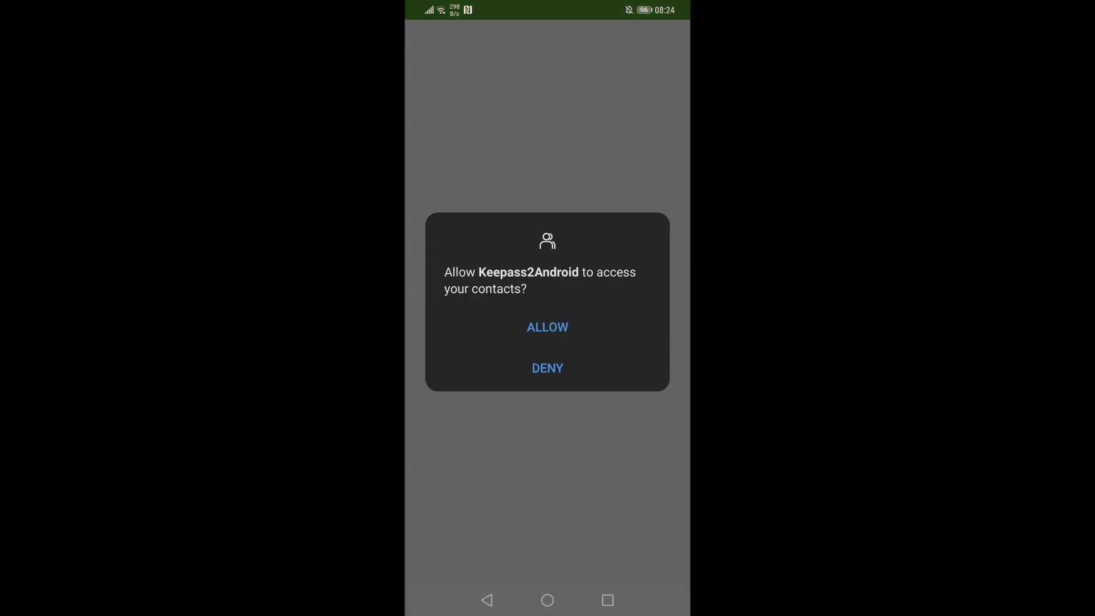
{"action": "left_click", "coordinate": [578, 333]}
{"action": "left_click", "coordinate": [572, 325]}
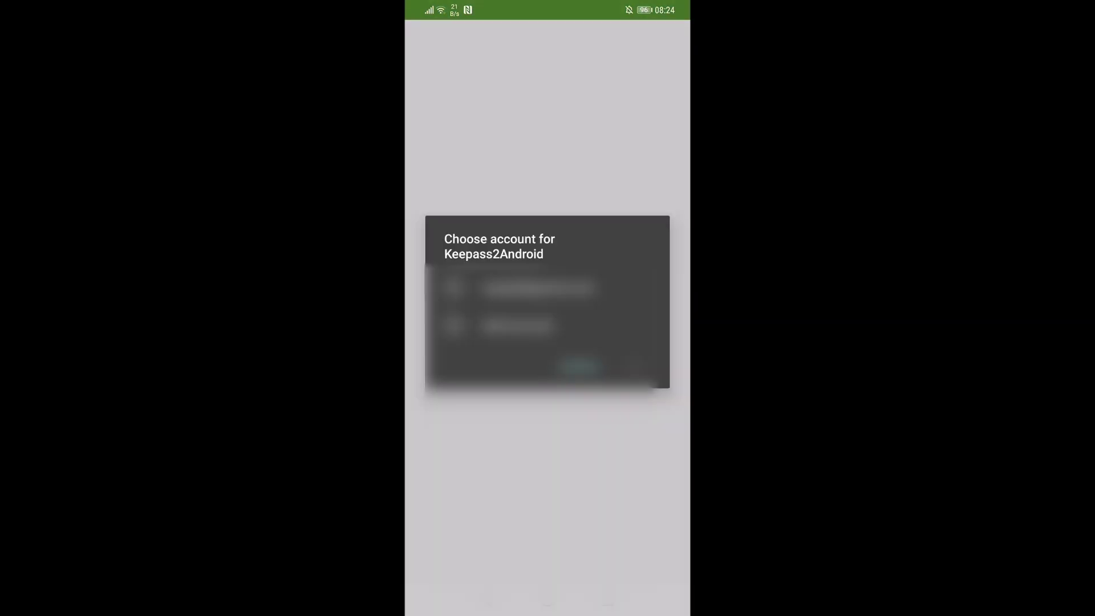
Step: Select the first Google account and grant Keepass2Android access to Drive files
{"action": "left_click", "coordinate": [539, 288]}
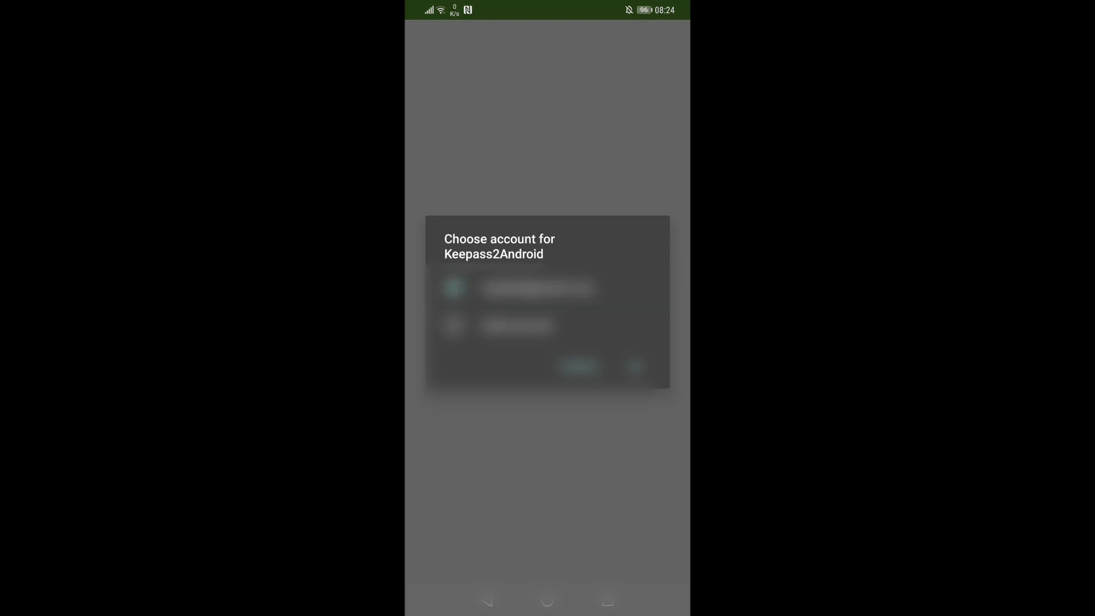
{"action": "left_click", "coordinate": [635, 366]}
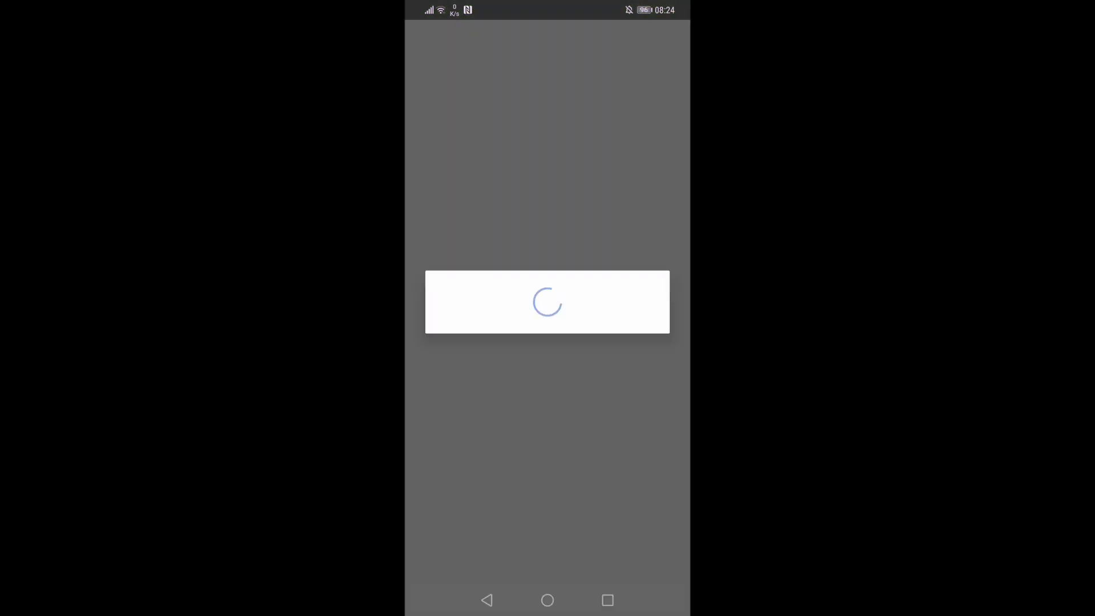
{"action": "left_click", "coordinate": [642, 556]}
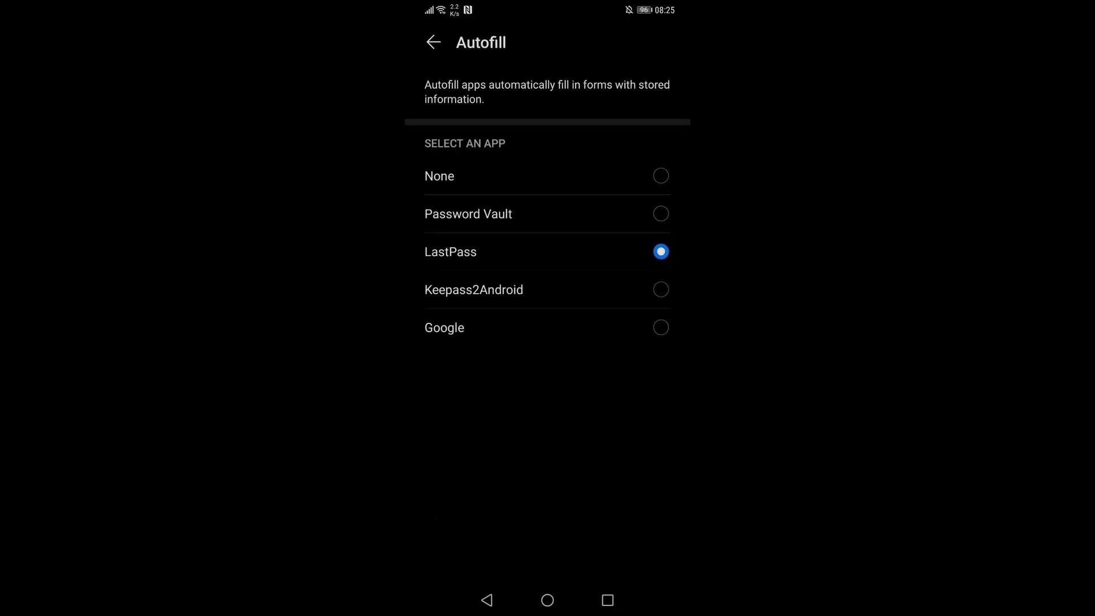
Step: Select Keepass2Android as the autofill service in Settings
{"action": "left_click", "coordinate": [661, 289]}
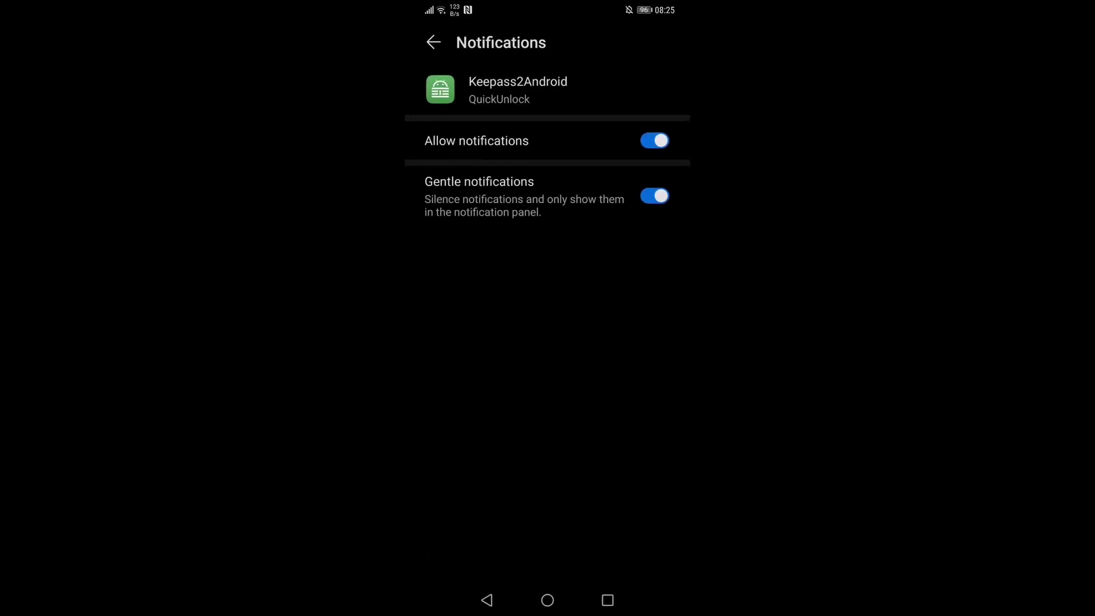
Step: Go back from Keepass2Android's notification page, leaving notifications allowed
{"action": "left_click", "coordinate": [487, 600]}
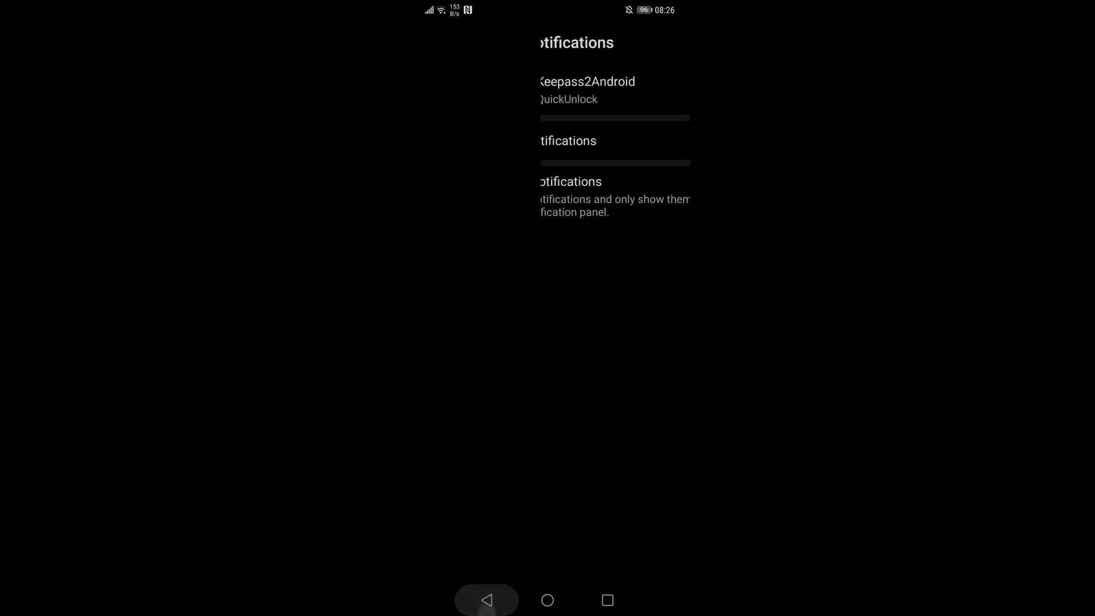